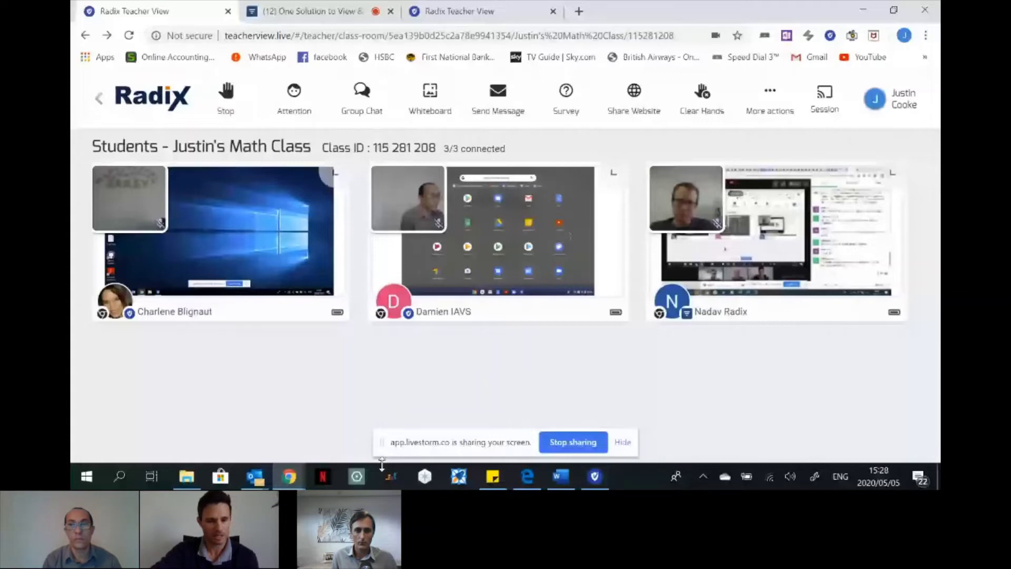
# View the browser tabs running on the first student's device and close the list.
pyautogui.click(288, 174)
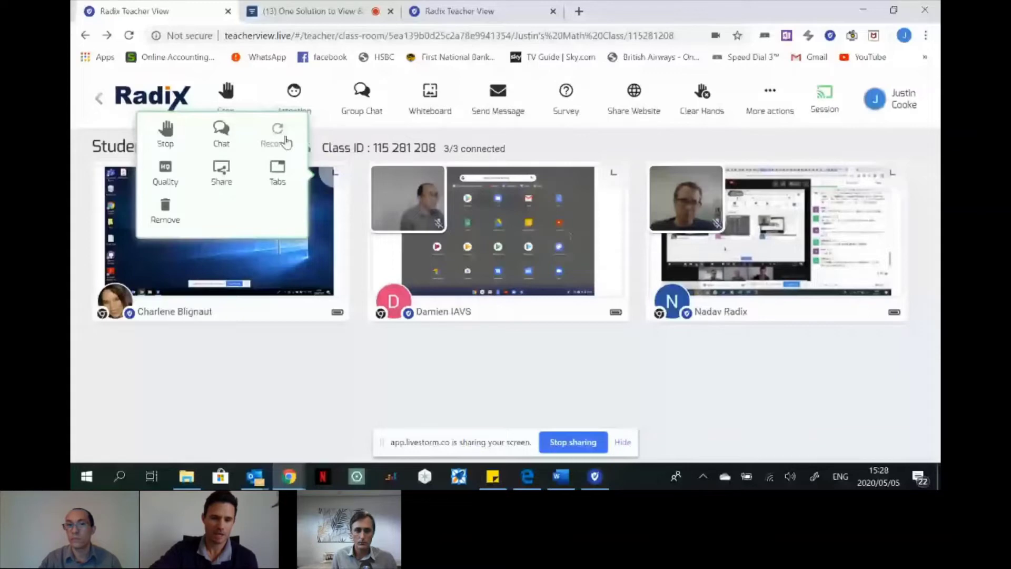
pyautogui.click(278, 179)
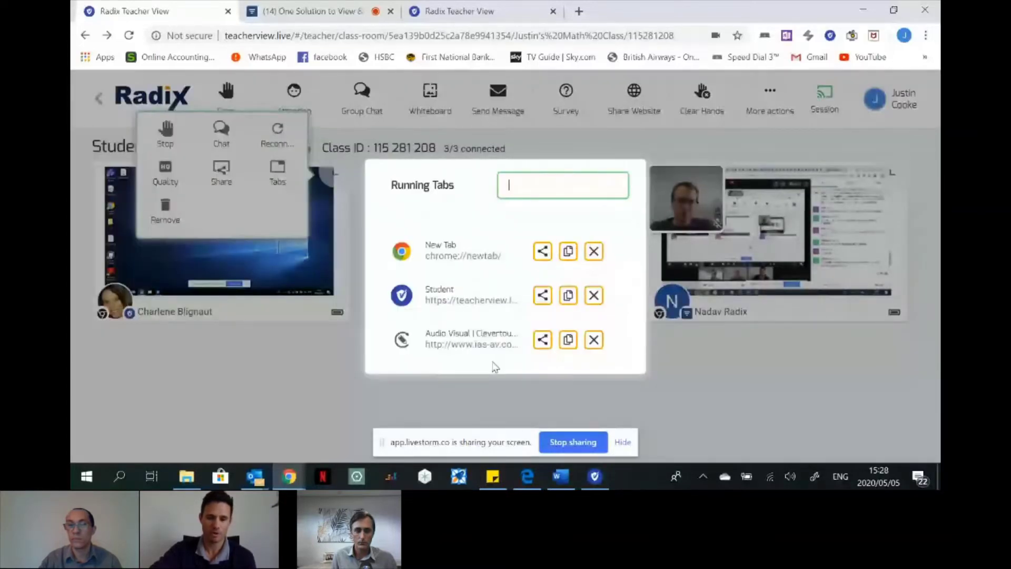
pyautogui.click(351, 385)
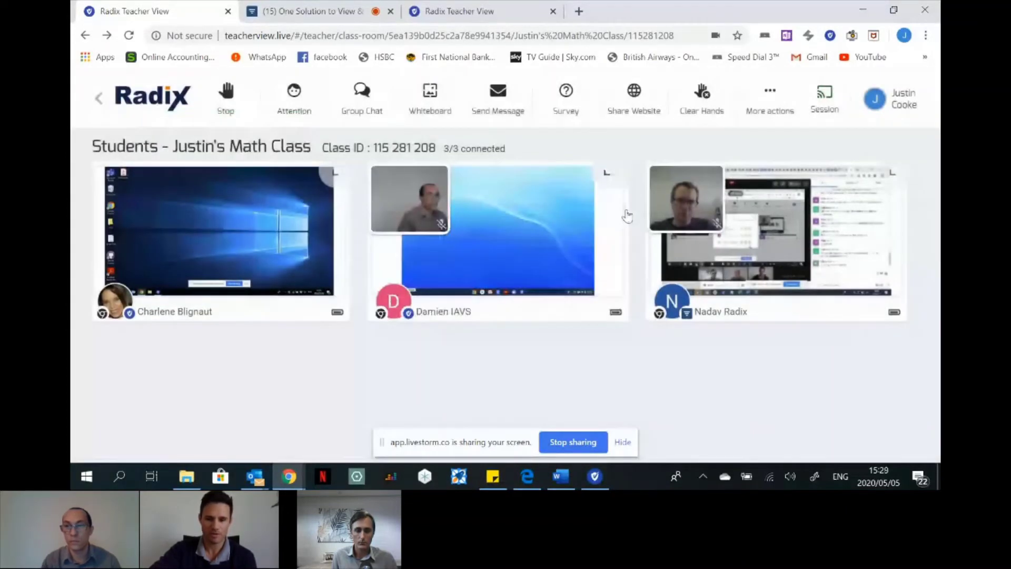
# Look through the second student's running tabs and close their Facebook tab remotely.
pyautogui.click(611, 173)
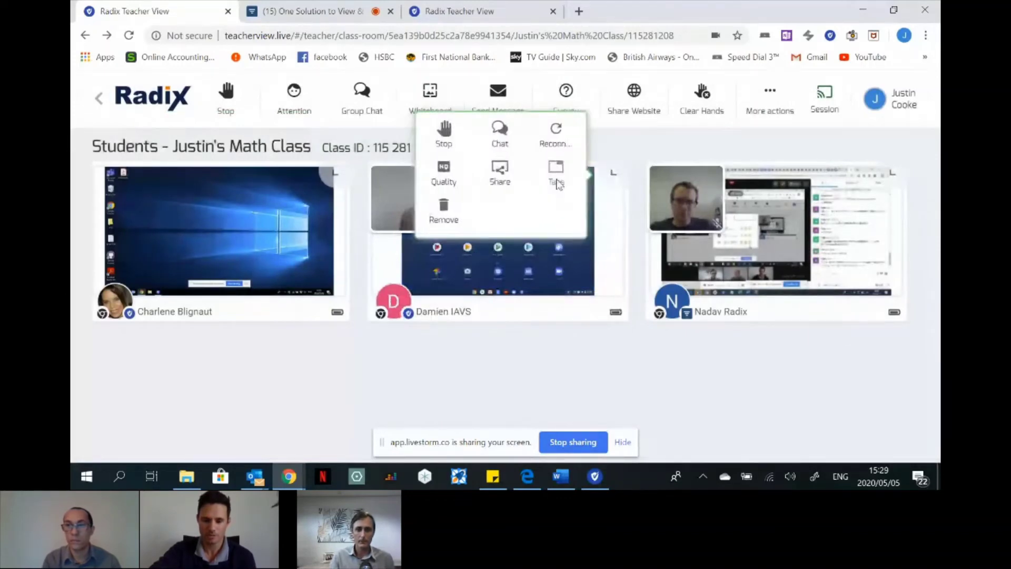
pyautogui.click(557, 182)
pyautogui.scroll(-2, 627, 279)
pyautogui.scroll(2, 626, 279)
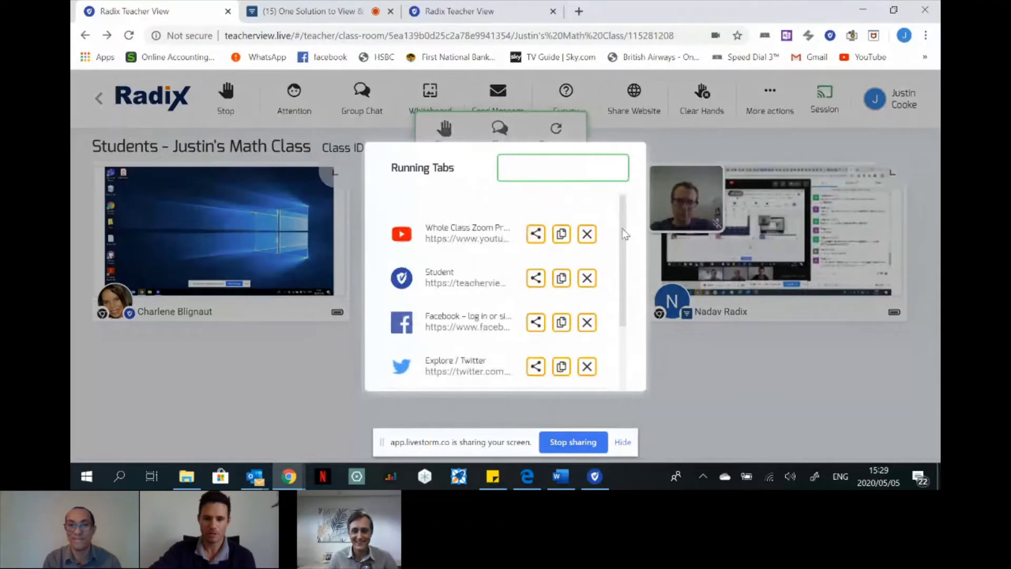
pyautogui.scroll(-1, 621, 228)
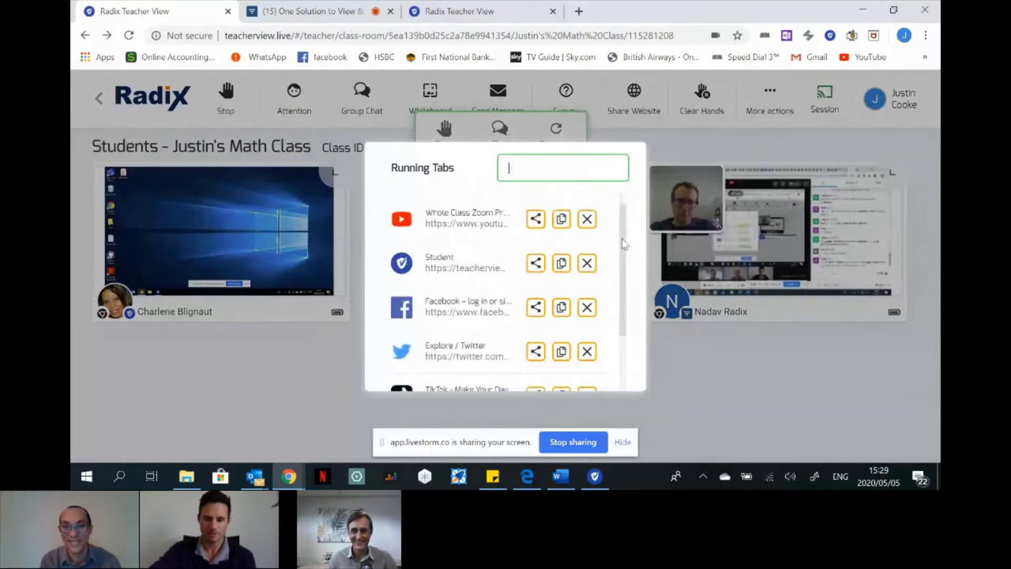
pyautogui.click(587, 308)
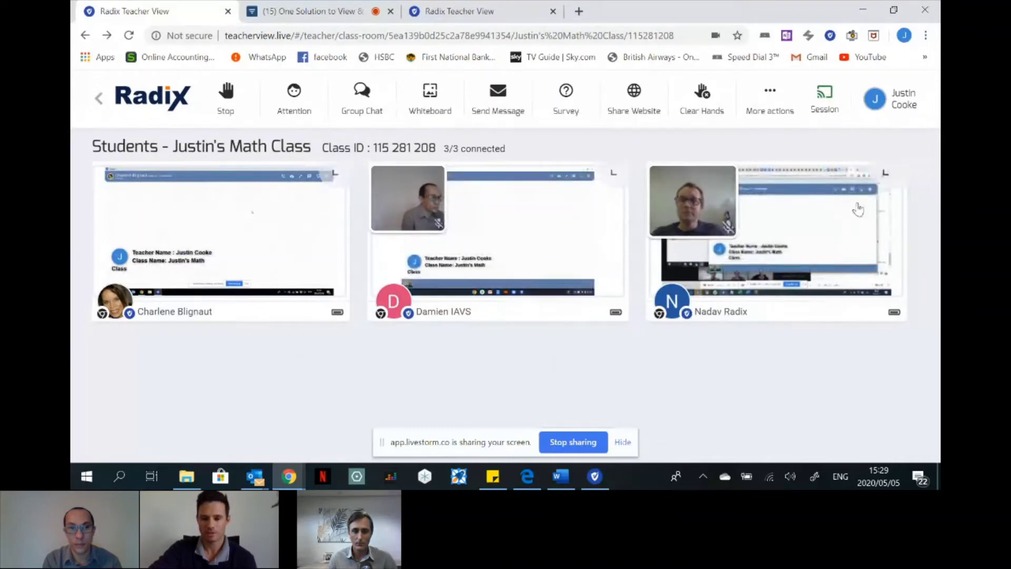
# Look at the Quality option for the third student's screen and the individual actions available for the first student.
pyautogui.click(887, 174)
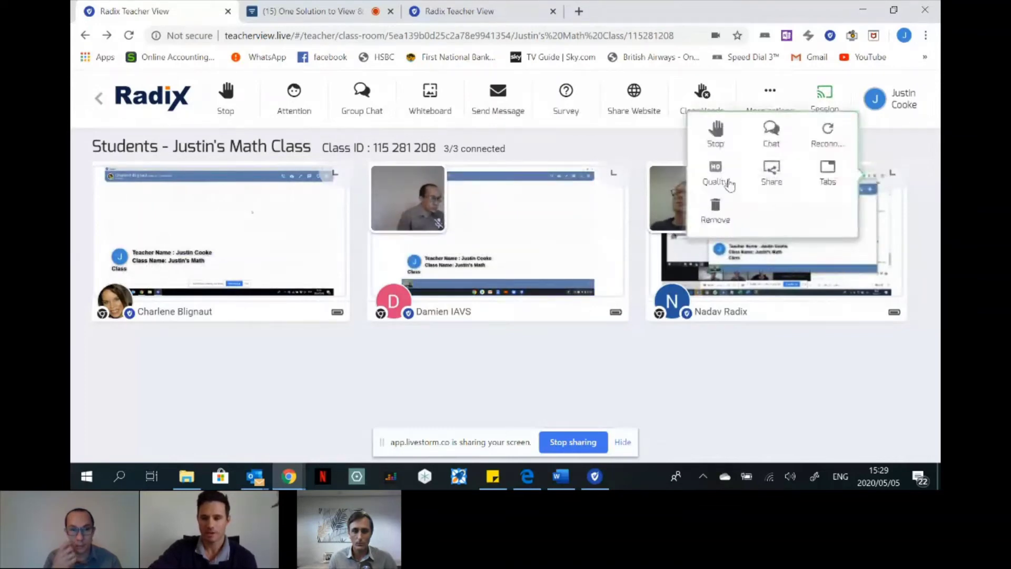
pyautogui.click(729, 184)
pyautogui.click(709, 379)
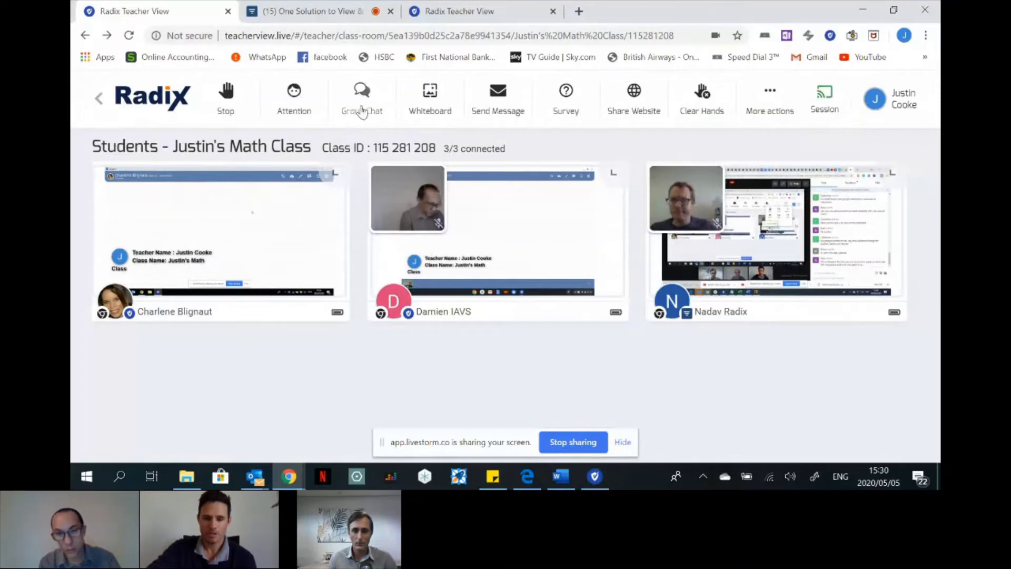
pyautogui.click(332, 184)
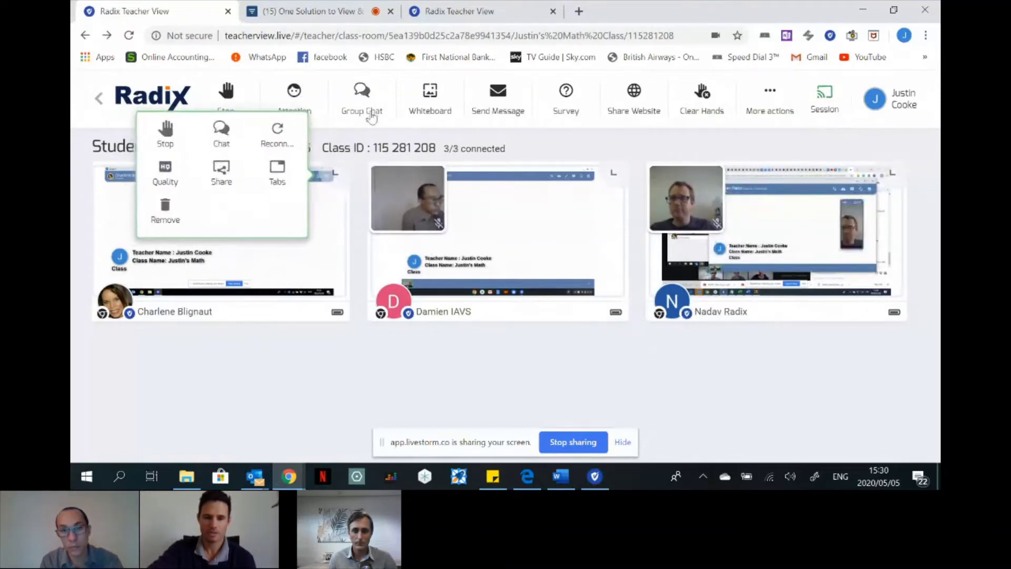
pyautogui.click(350, 349)
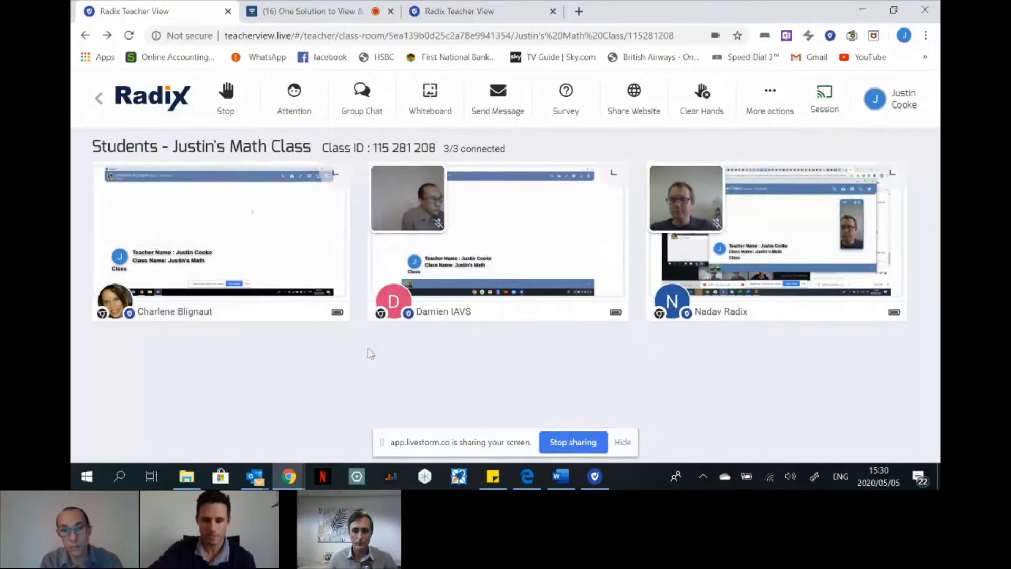
# Open the class whiteboard and draw a small black rectangle above the blue TKS lettering and a long horizontal line under the existing one.
pyautogui.click(426, 106)
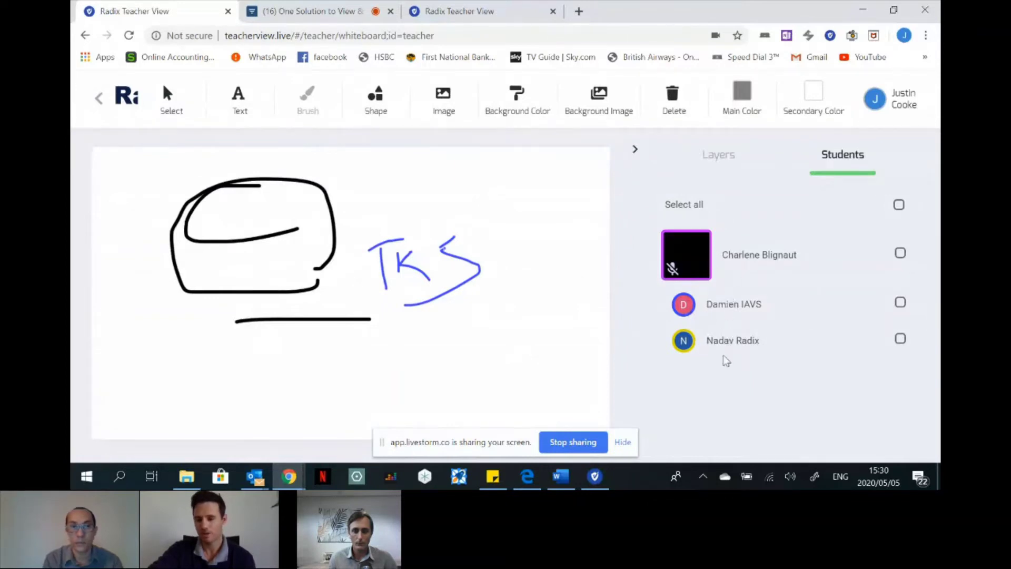
pyautogui.moveTo(374, 175)
pyautogui.mouseDown()
pyautogui.moveTo(469, 200)
pyautogui.moveTo(405, 205)
pyautogui.moveTo(381, 177)
pyautogui.mouseUp()
pyautogui.moveTo(242, 343); pyautogui.dragTo(447, 342)
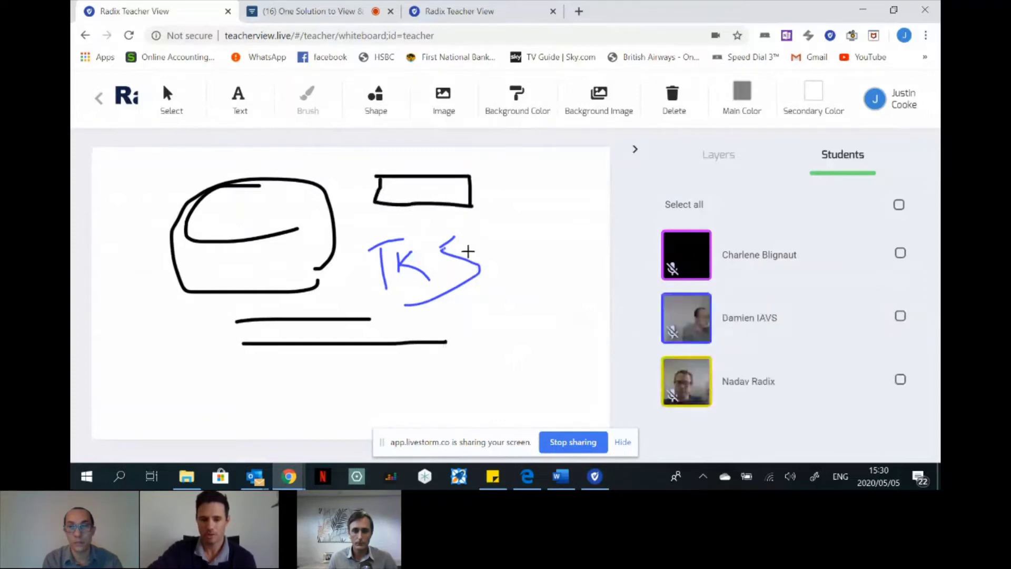
# Leave the whiteboard and return to the math class's student overview.
pyautogui.click(903, 323)
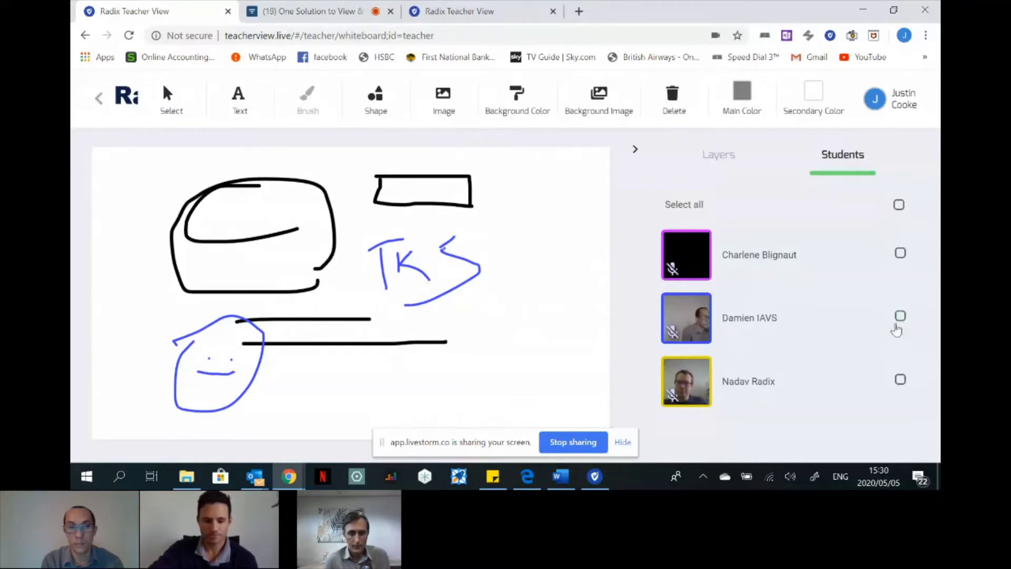
pyautogui.press('XF86AudioRaiseVolume')
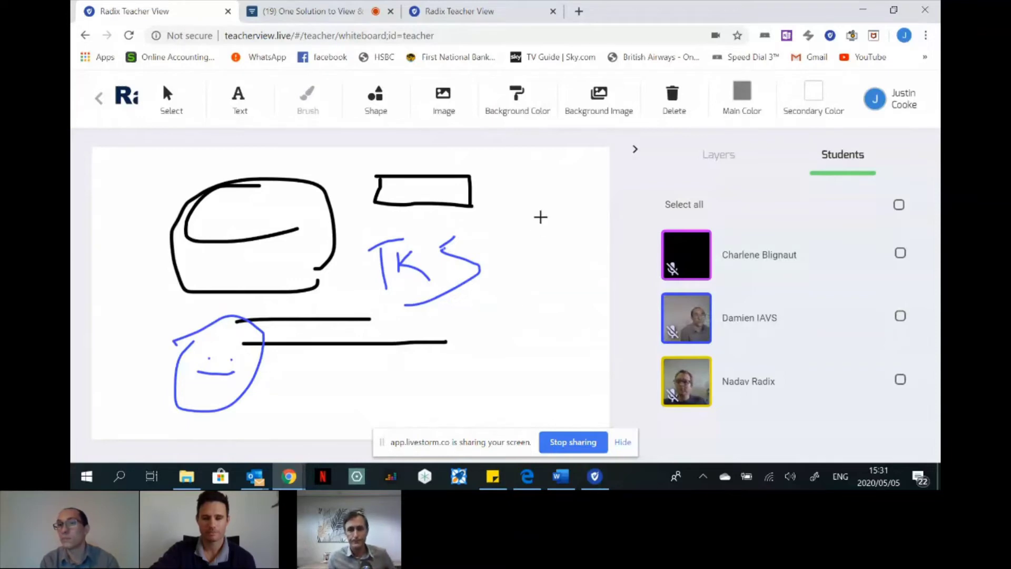
pyautogui.click(99, 99)
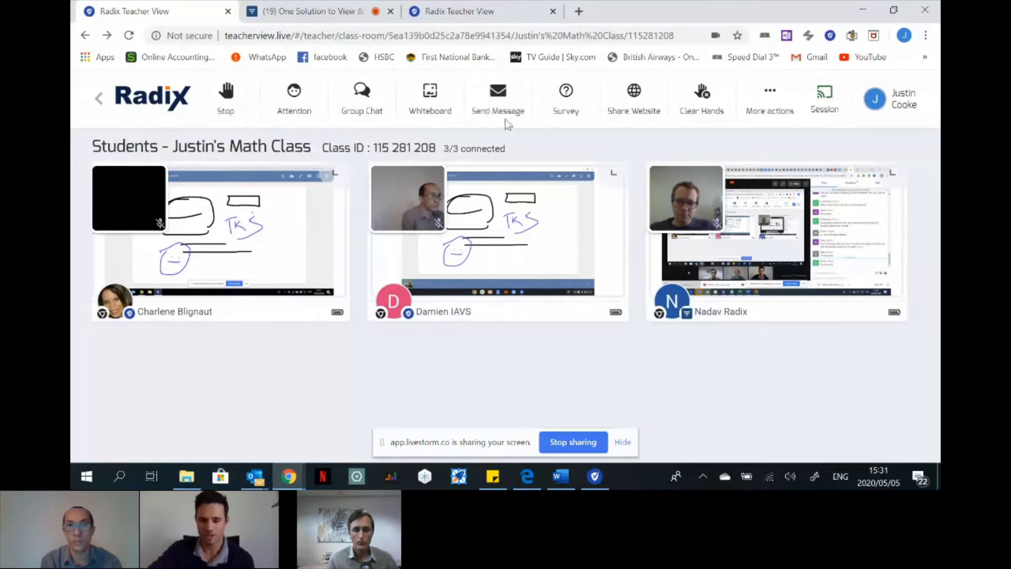
# View the quiz types available for surveying the class, then close the list.
pyautogui.click(569, 109)
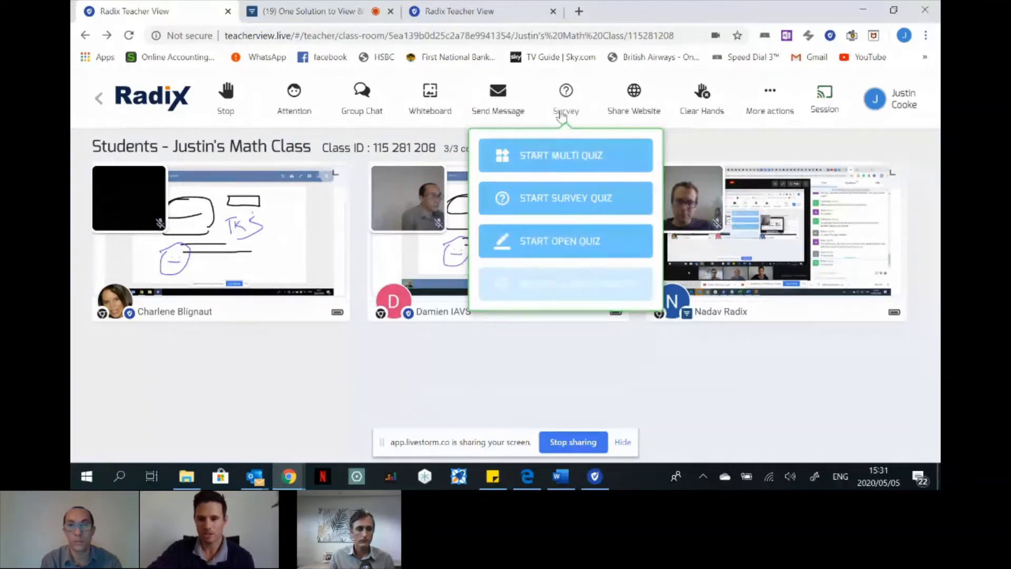
pyautogui.click(543, 352)
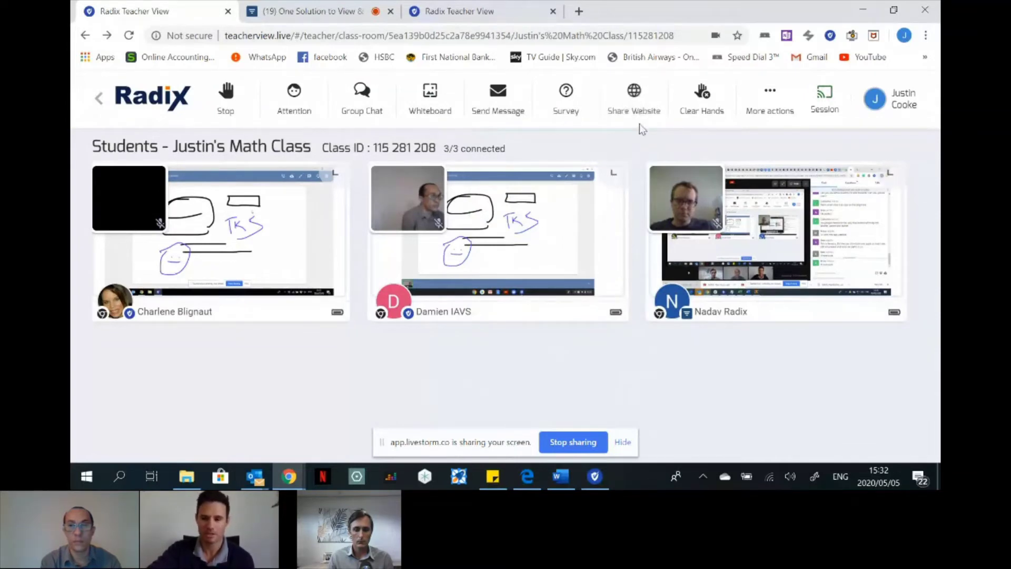
pyautogui.click(633, 98)
pyautogui.write('ww')
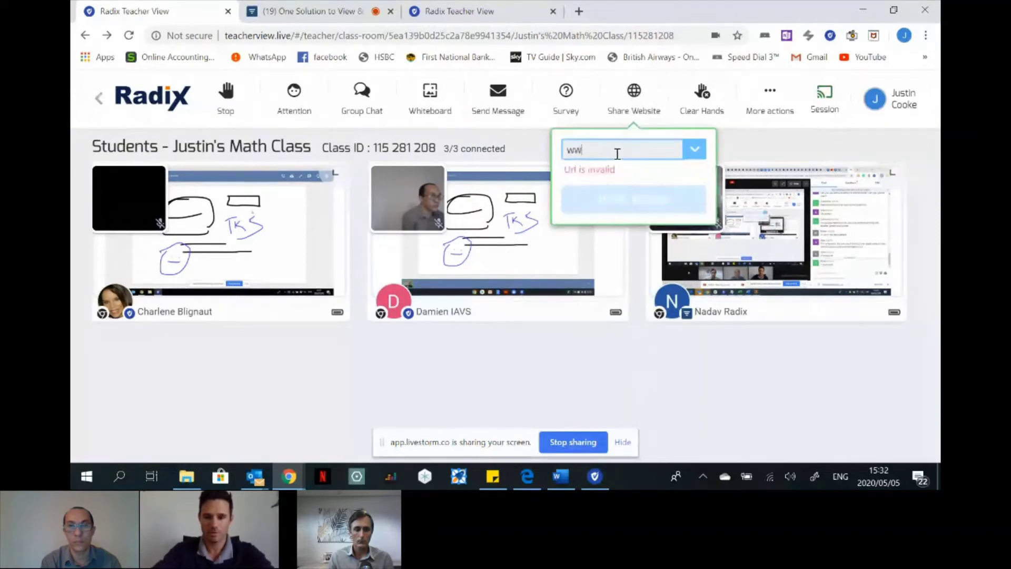
pyautogui.write('w.ias')
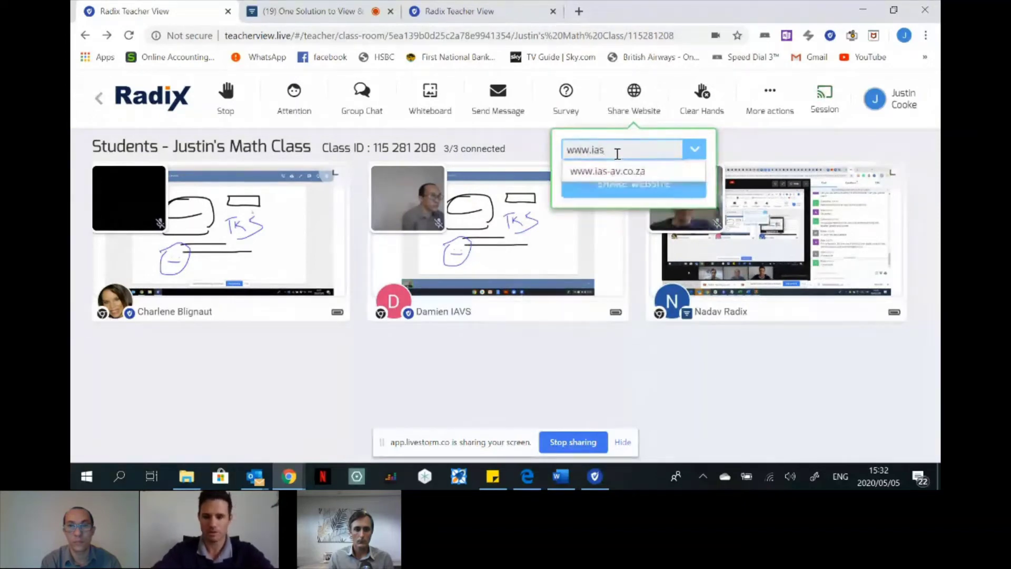
pyautogui.click(618, 171)
pyautogui.click(616, 187)
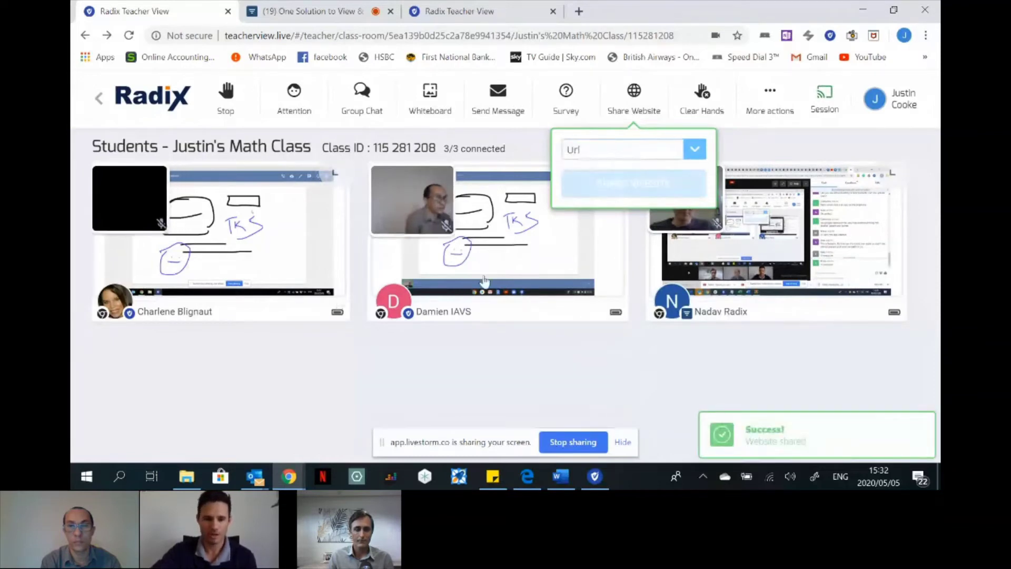
pyautogui.click(675, 362)
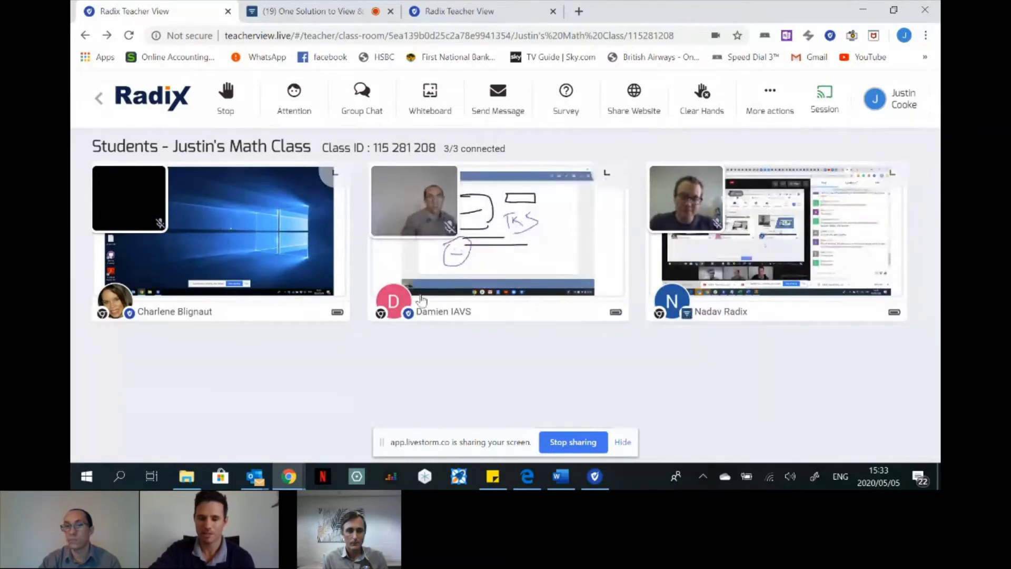
# Clear the second student's raised hand in the class overview.
pyautogui.click(394, 302)
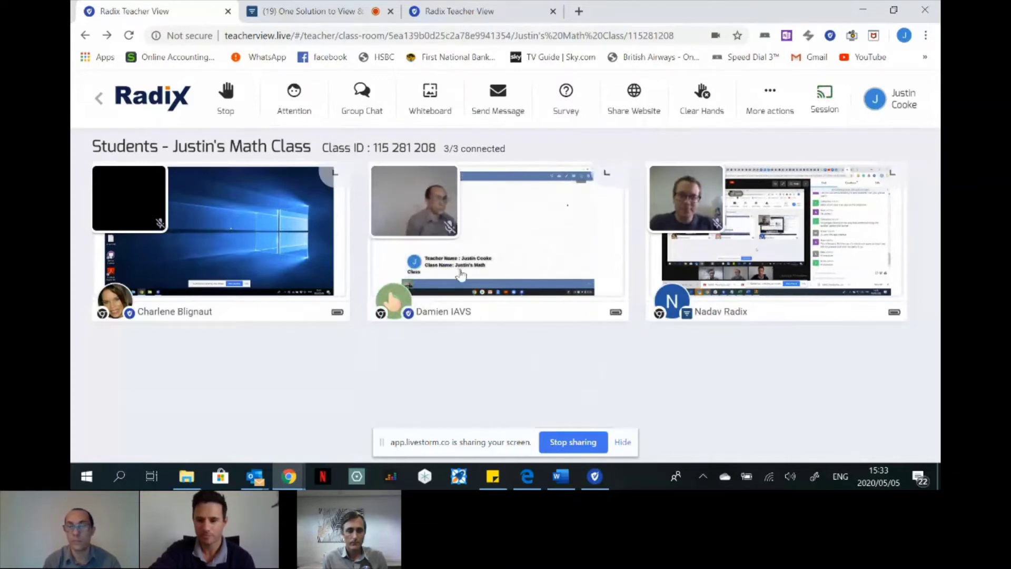
pyautogui.click(606, 173)
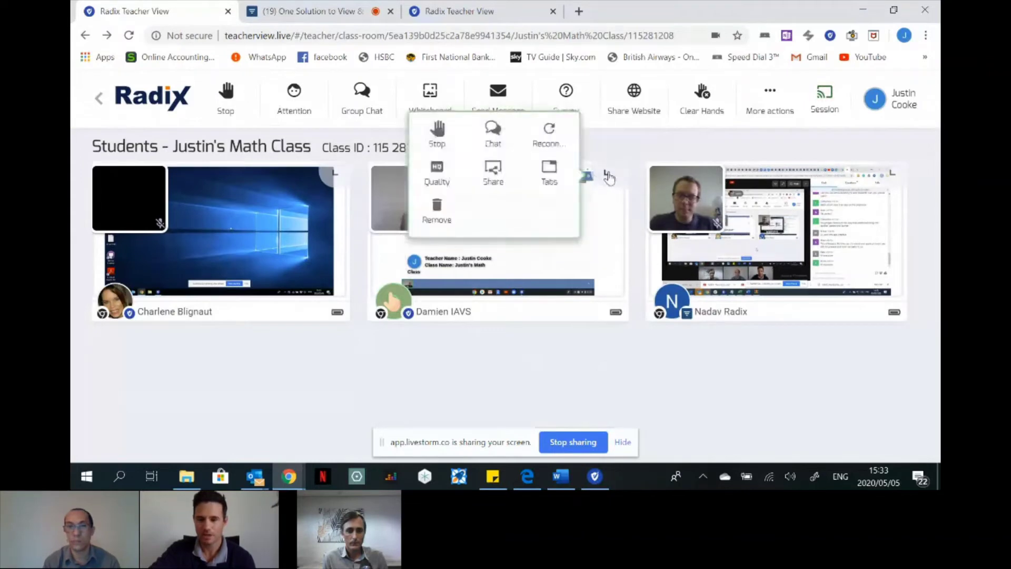
pyautogui.click(610, 175)
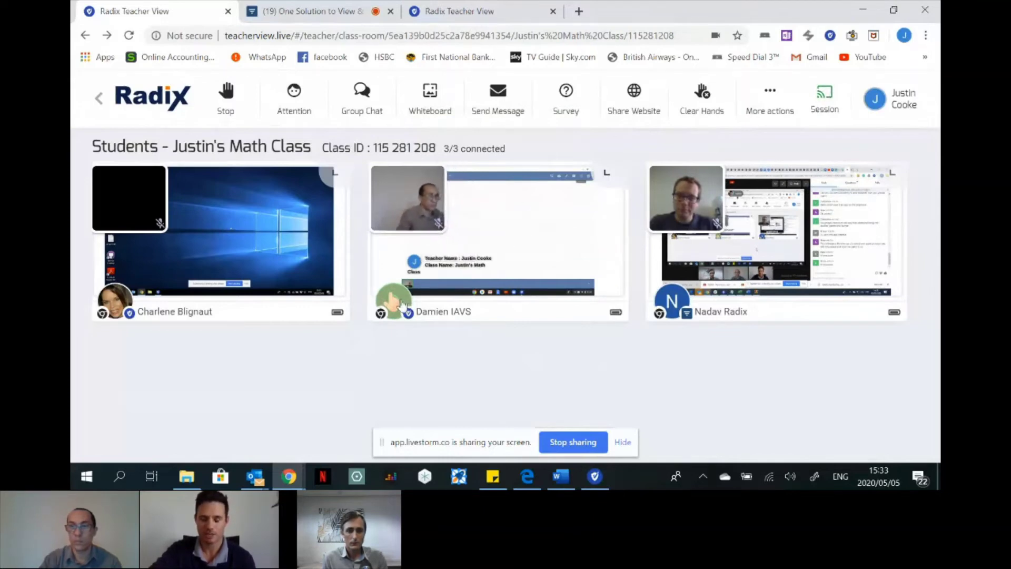
pyautogui.click(706, 106)
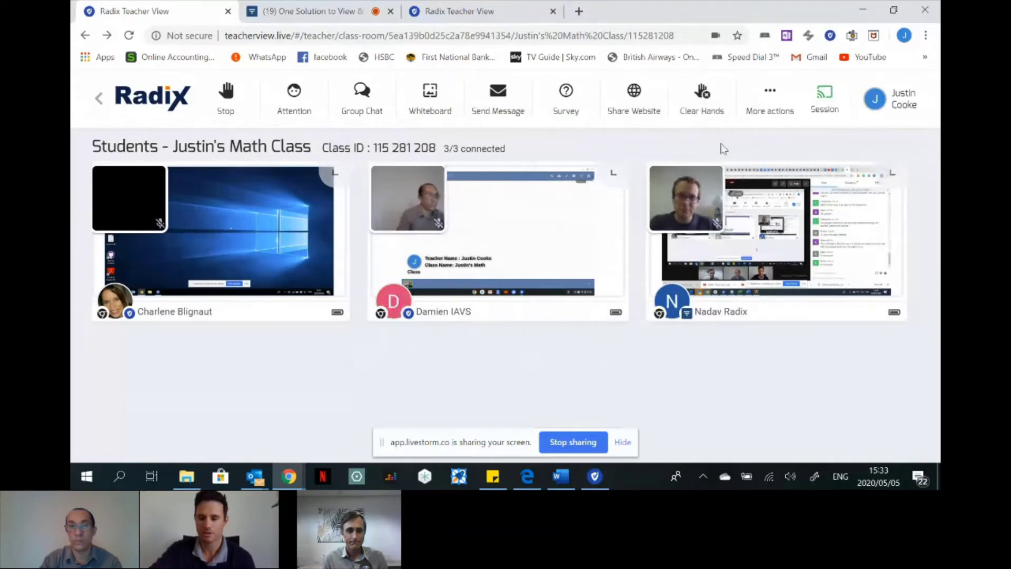
# Look at the additional class actions, such as Hide Disconnected, Lock, Send Policy, Layout and Cloud Share.
pyautogui.click(769, 108)
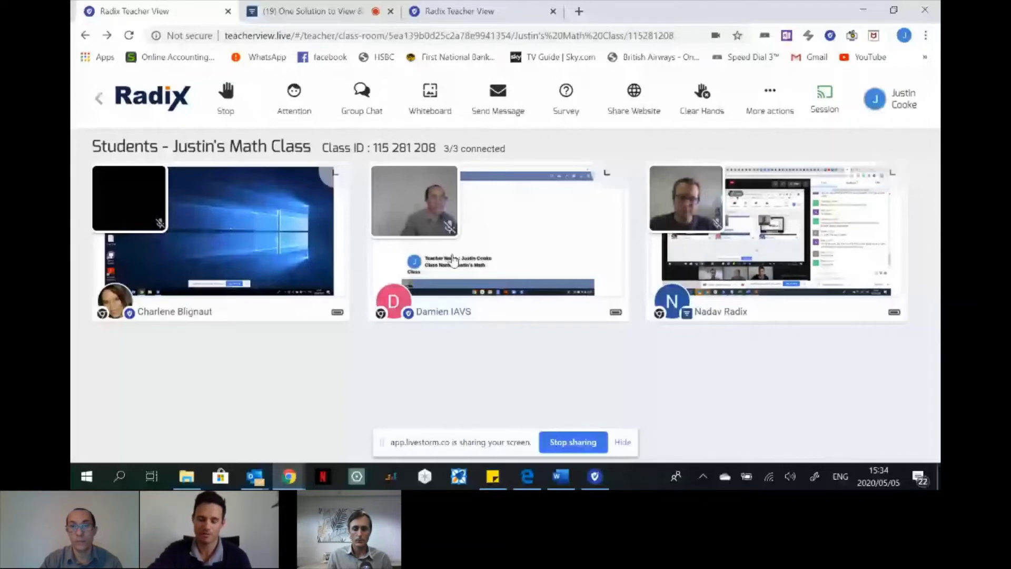
pyautogui.click(770, 98)
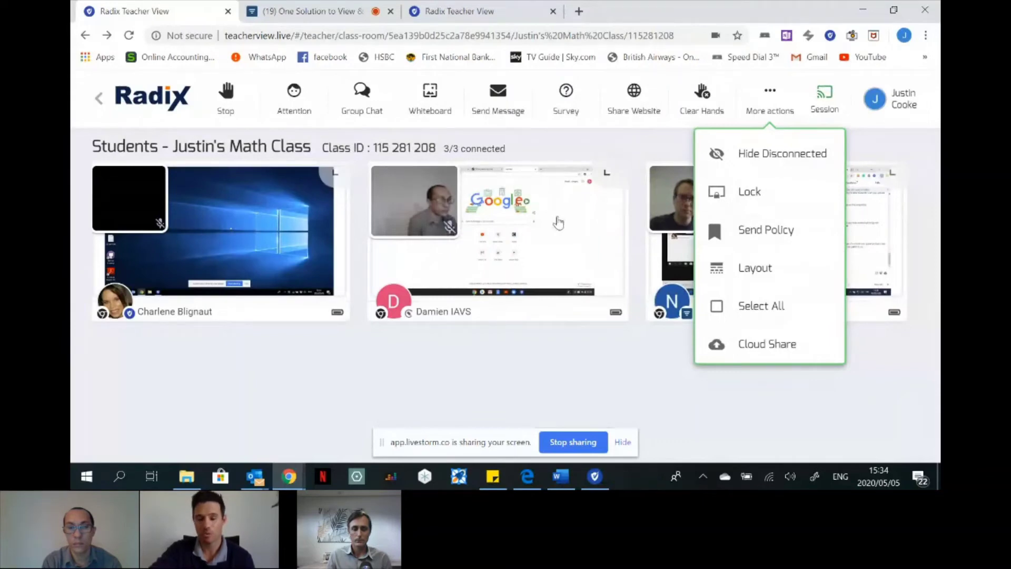
pyautogui.click(634, 387)
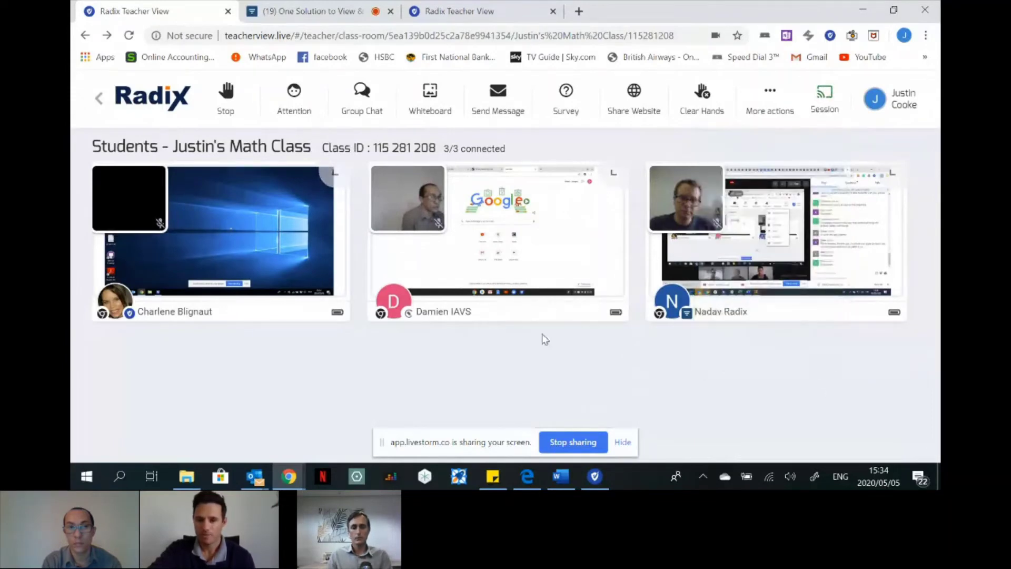